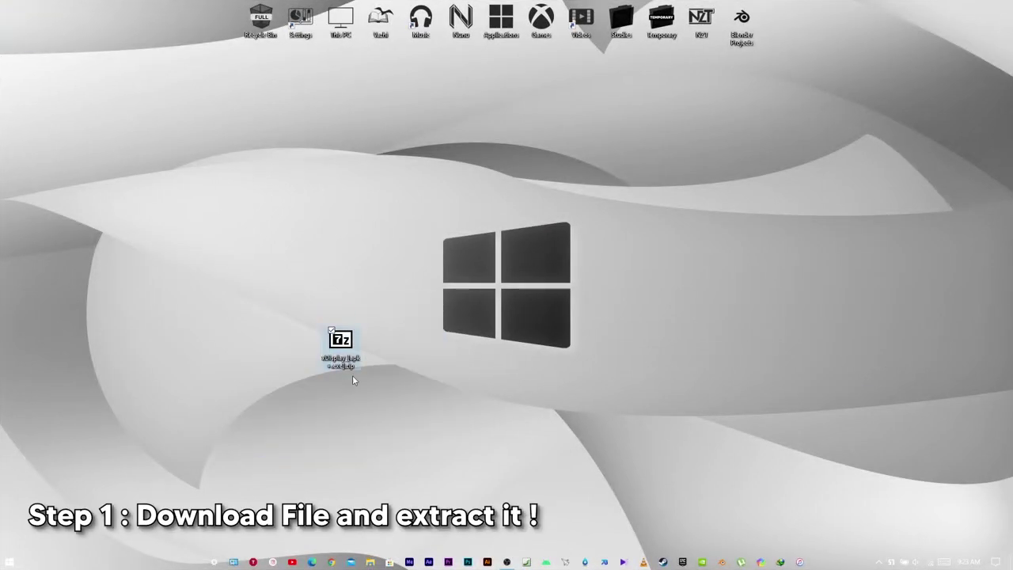
- Move the xDisplay archive to the desktop and extract it with 7-Zip, entering the archive password
drag(348, 336, 271, 287)
right_click(270, 286)
mouse_move(294, 330)
click(456, 379)
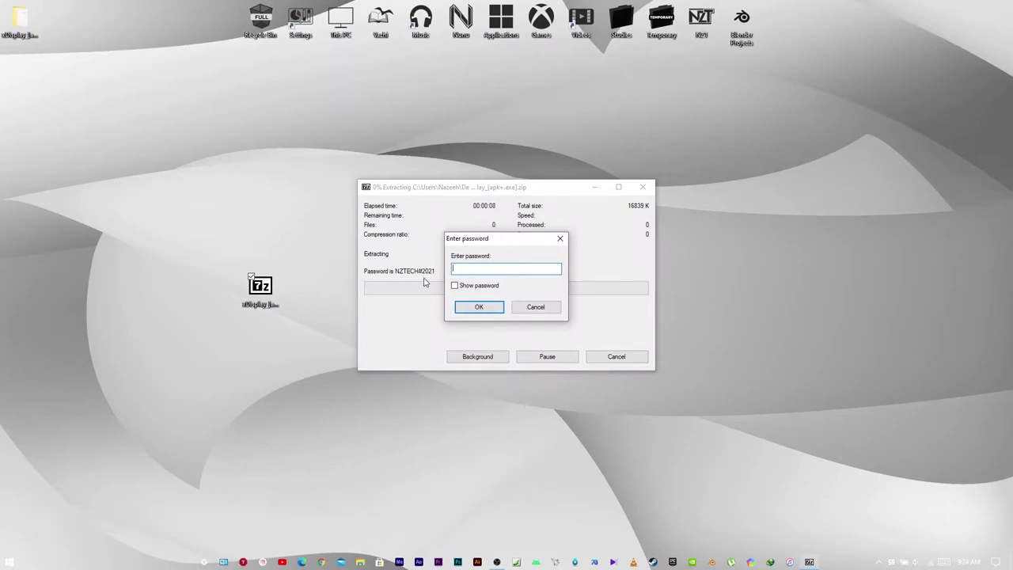
click(455, 285)
key(Return)
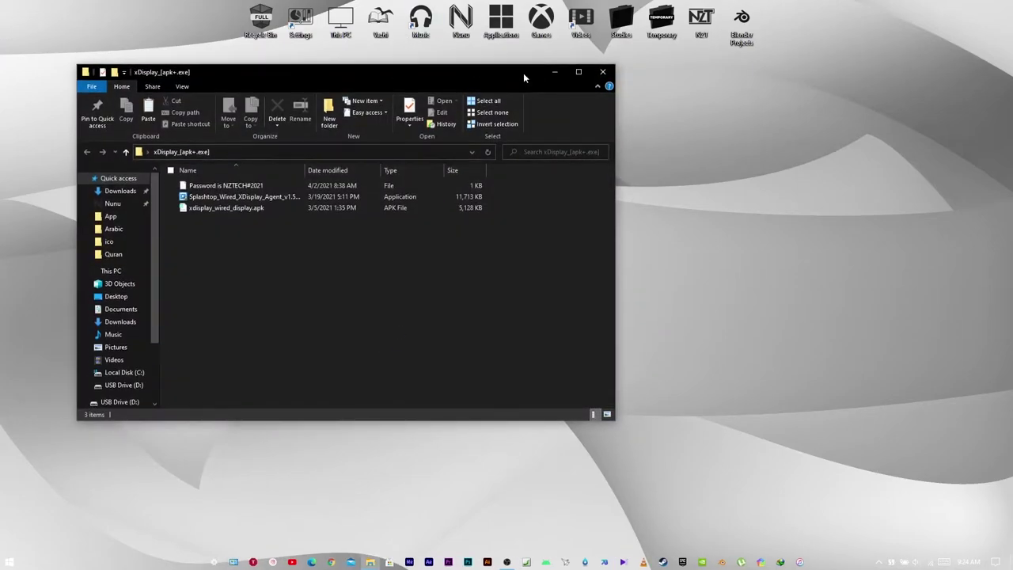
- Run the Splashtop_Wired_XDisplay_Agent installer from the extracted xDisplay folder
drag(468, 255, 448, 235)
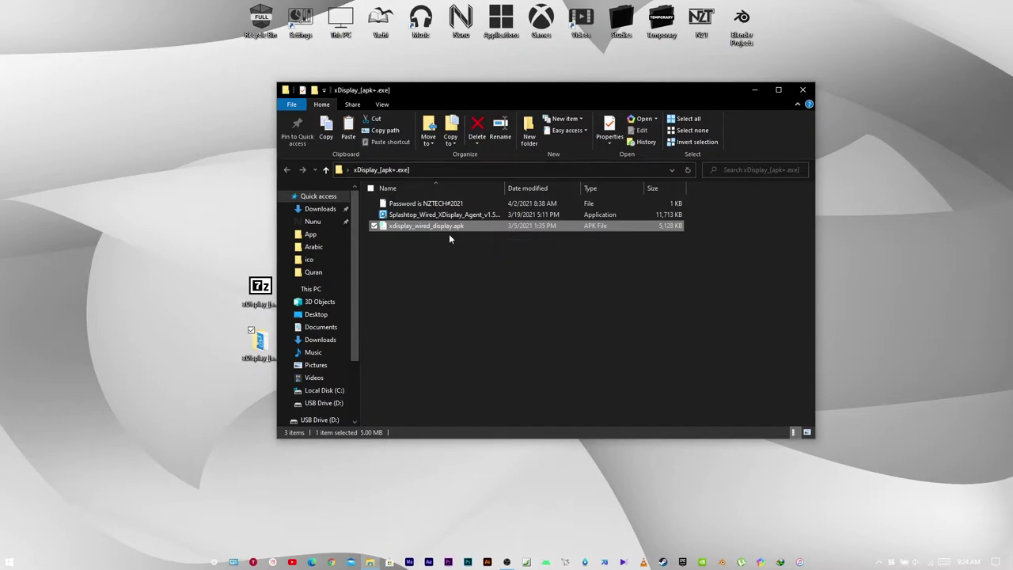
click(444, 219)
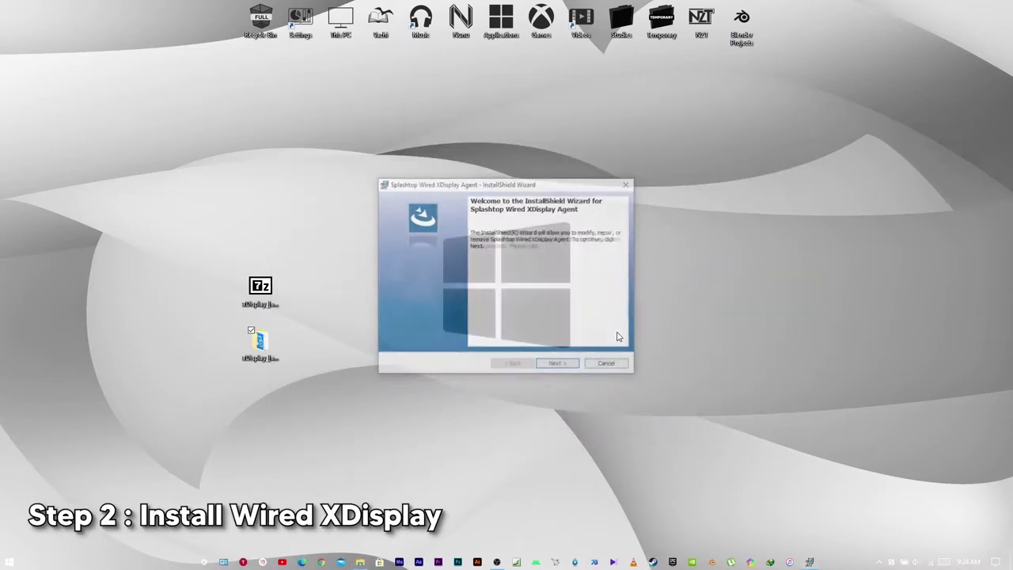
- Go past the welcome page and run the Repair installation of the XDisplay Agent
click(558, 364)
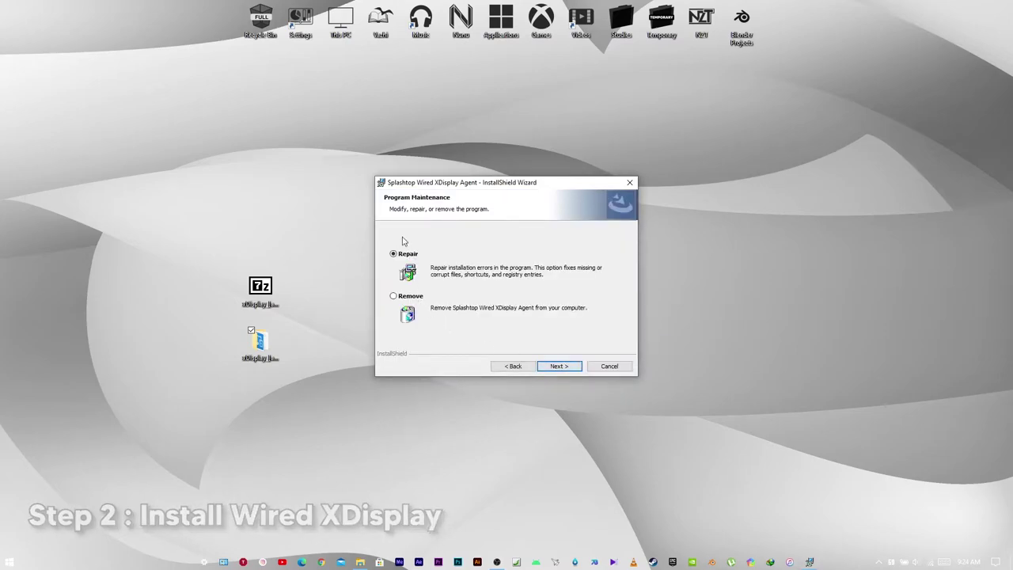
click(562, 366)
click(562, 366)
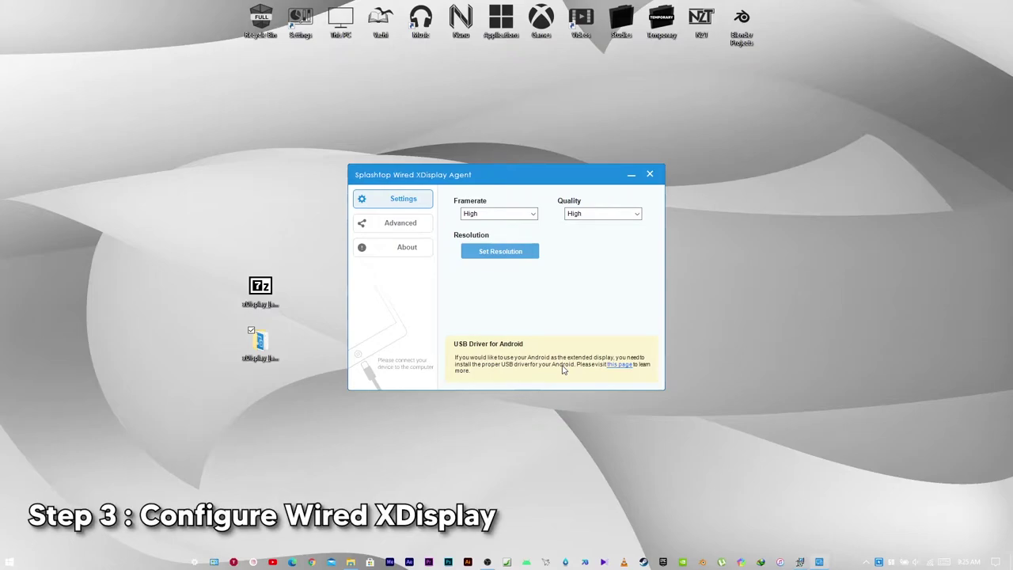
- Keep Framerate and Quality at High, then switch to the Advanced options
click(534, 214)
click(522, 242)
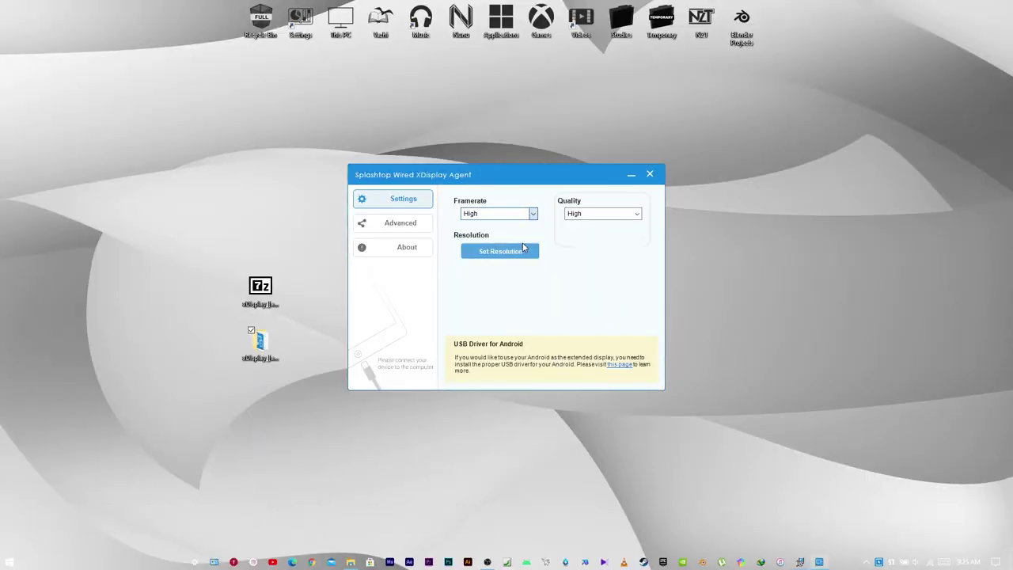
click(592, 214)
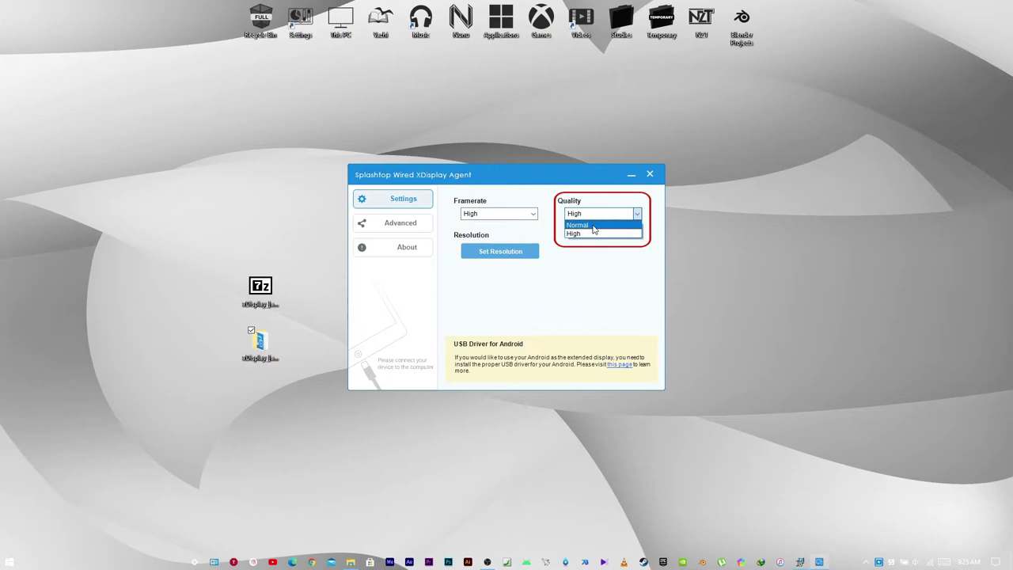
click(593, 234)
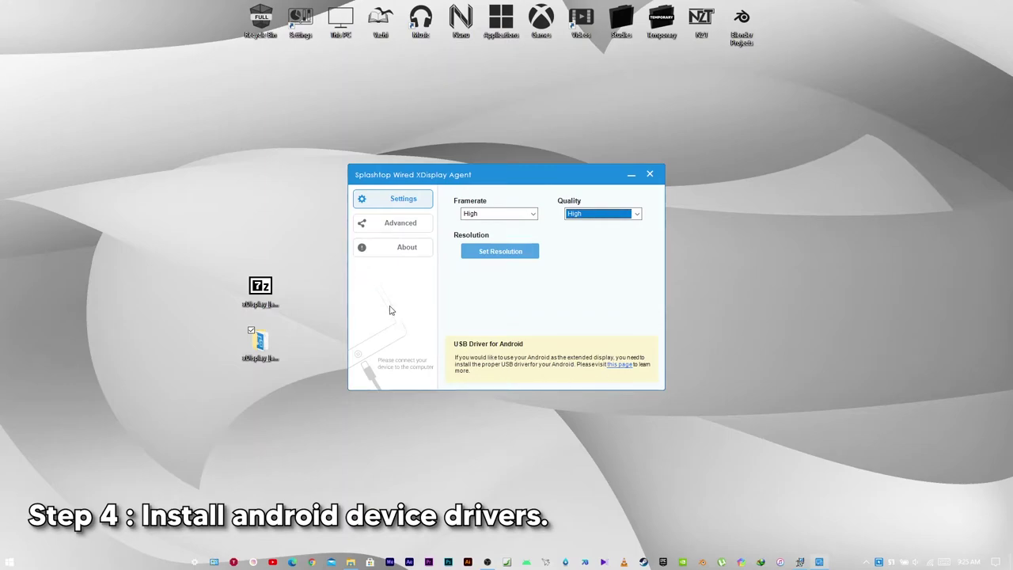
click(420, 229)
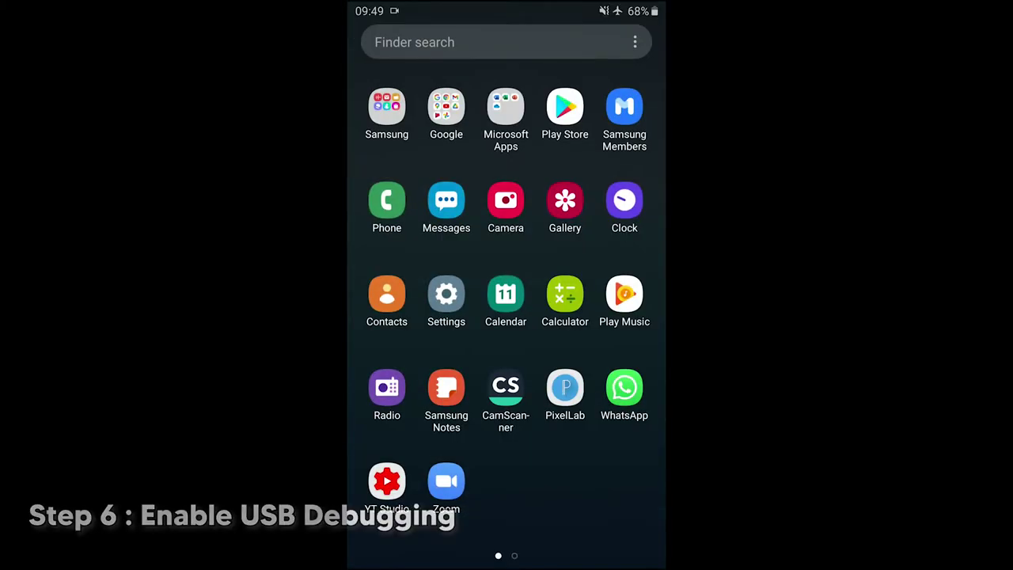
- Turn USB debugging on in the phone's Developer options and confirm the prompt
click(446, 294)
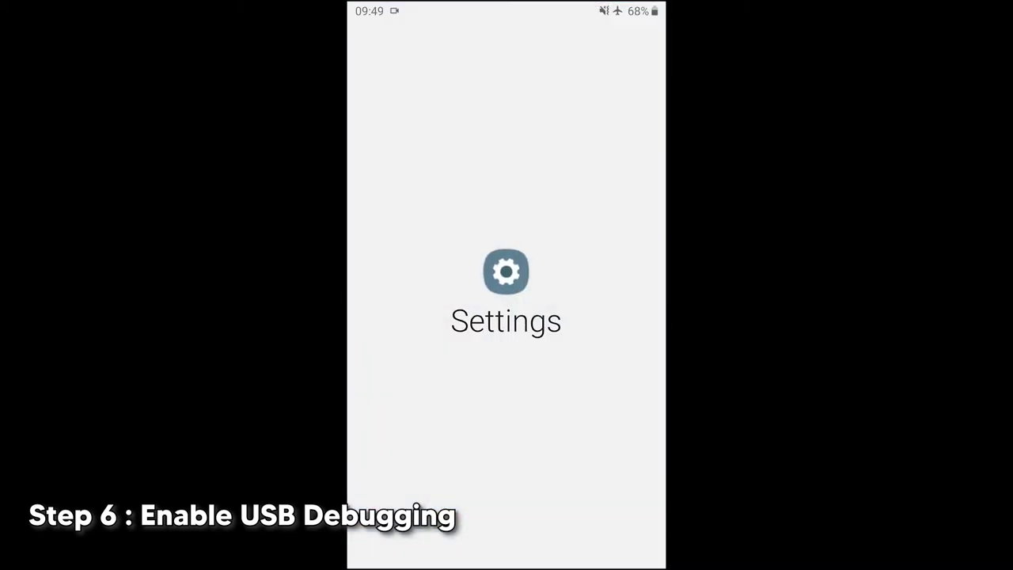
scroll(507, 356, down, 10)
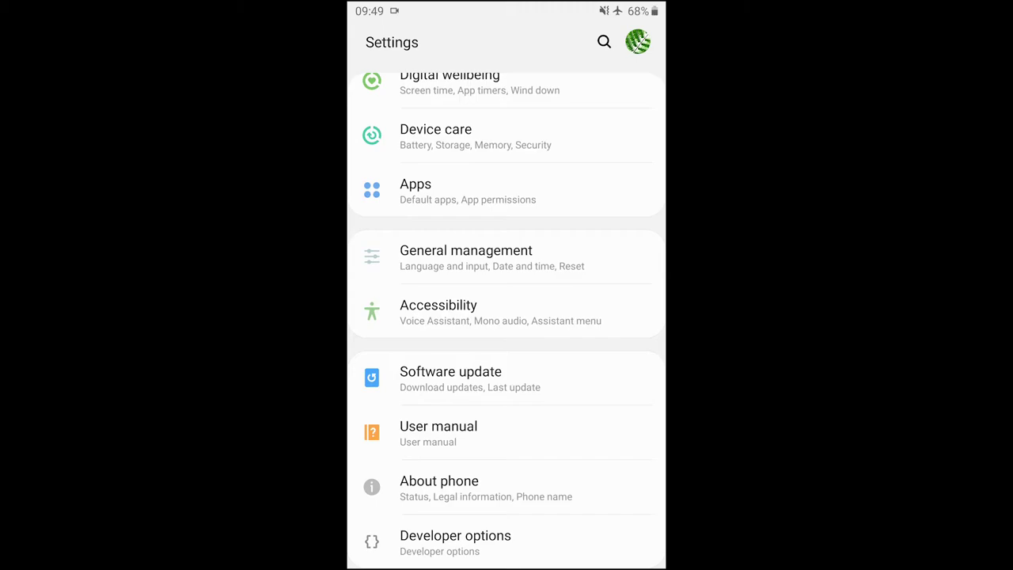
click(455, 542)
scroll(506, 316, down, 6)
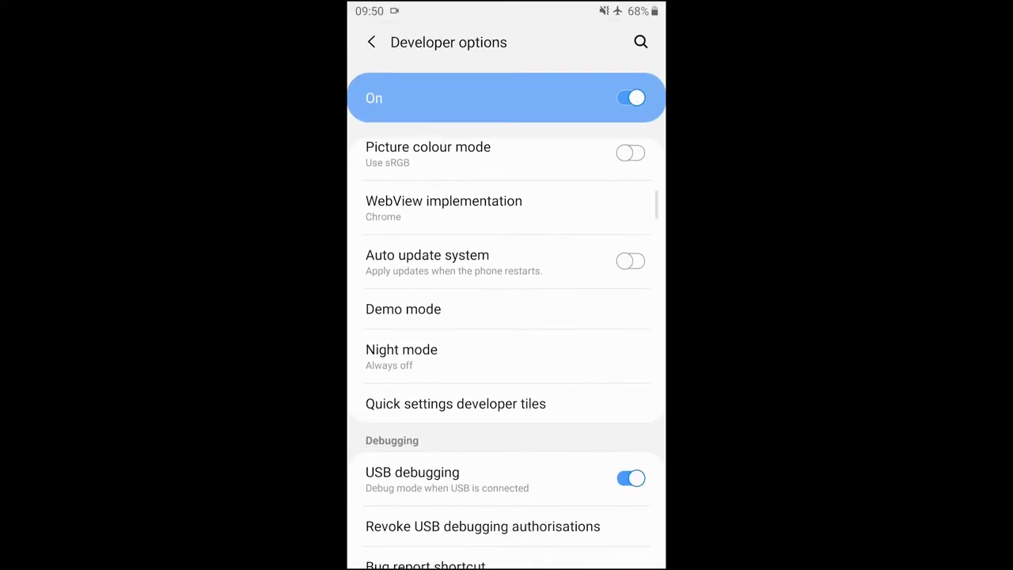
click(630, 417)
click(631, 417)
click(580, 526)
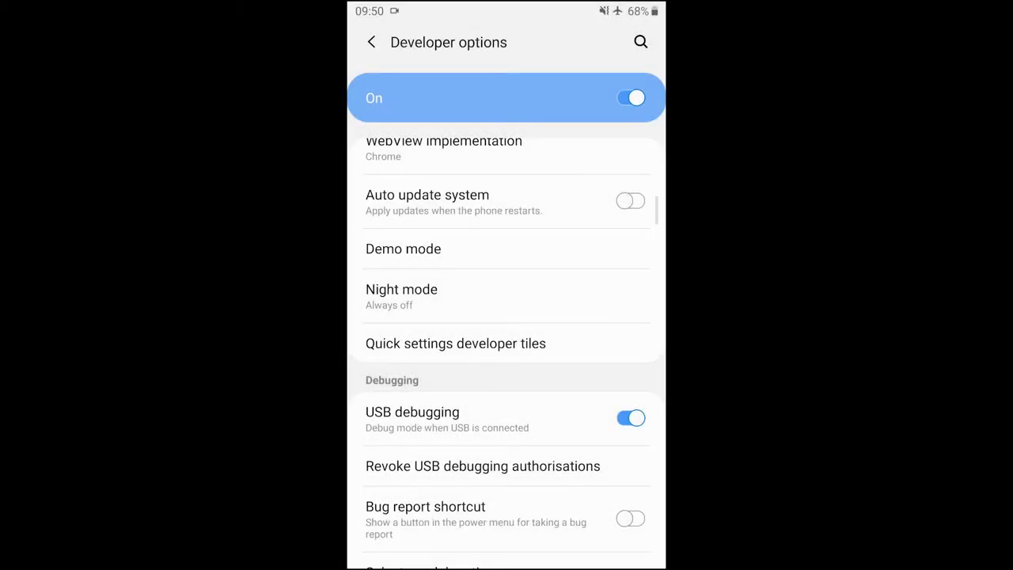
- Check Build number under About phone > Software information, then return to Settings
click(371, 42)
click(439, 480)
scroll(507, 317, down, 5)
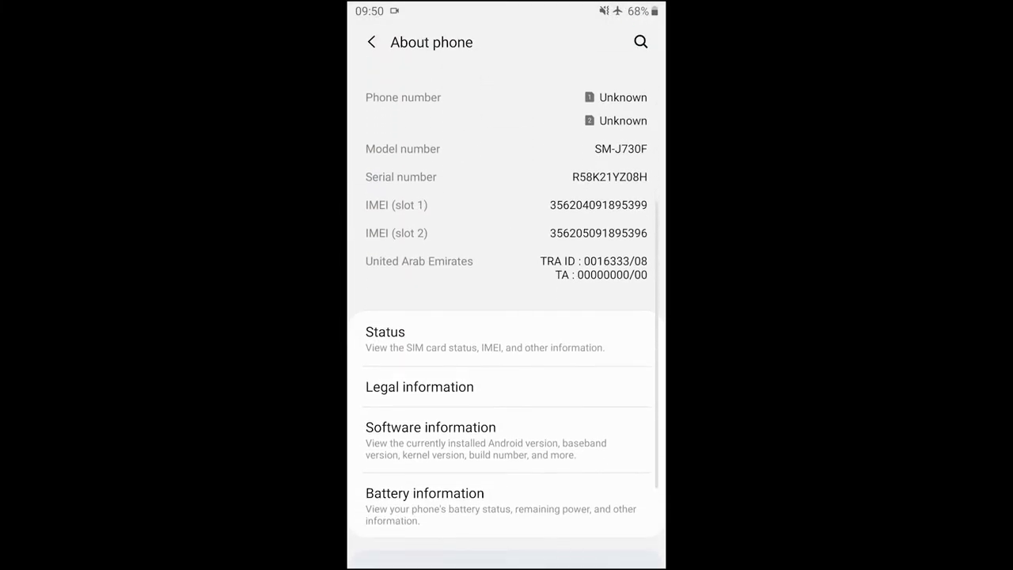
click(430, 321)
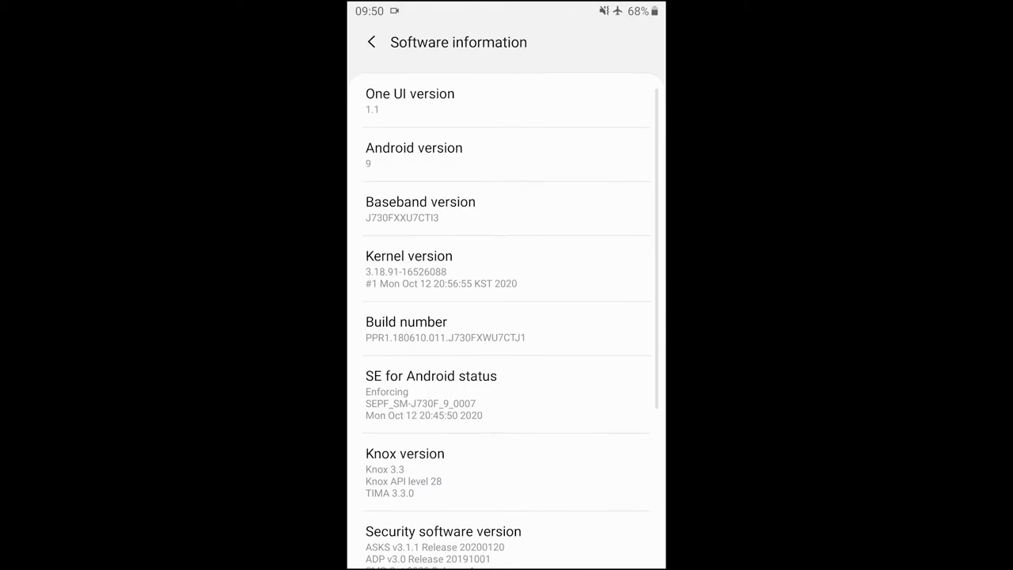
click(406, 322)
click(406, 329)
key(Escape)
key(Escape)
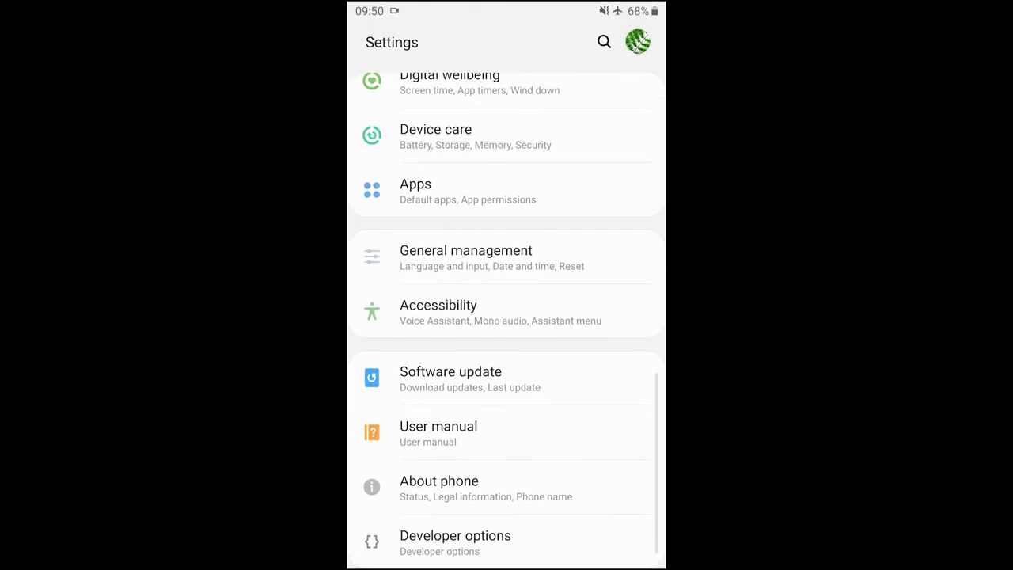
- Install the XDisplay app on the phone from its APK in the app list
key(Home)
drag(506, 436, 506, 198)
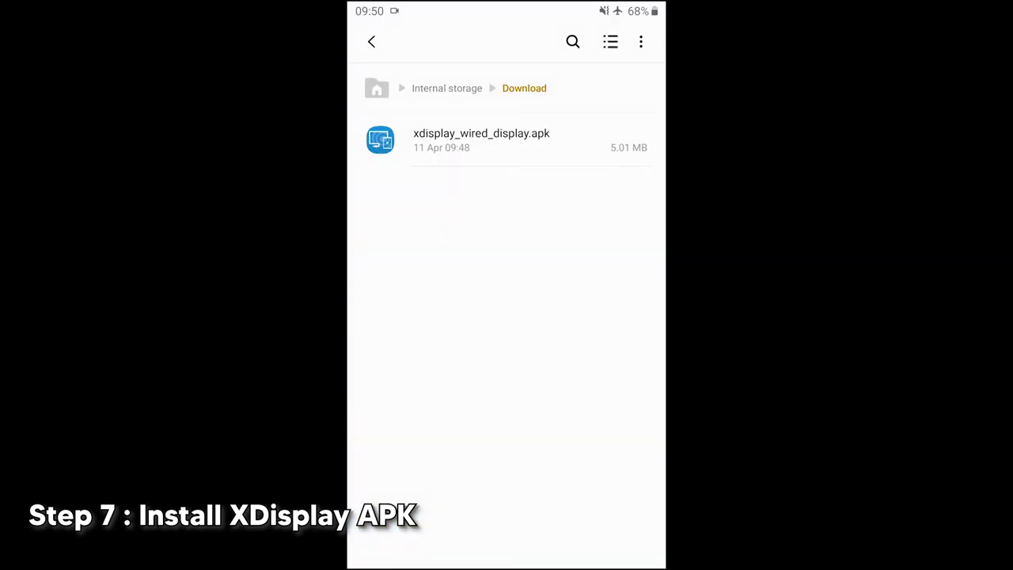
click(475, 140)
click(634, 543)
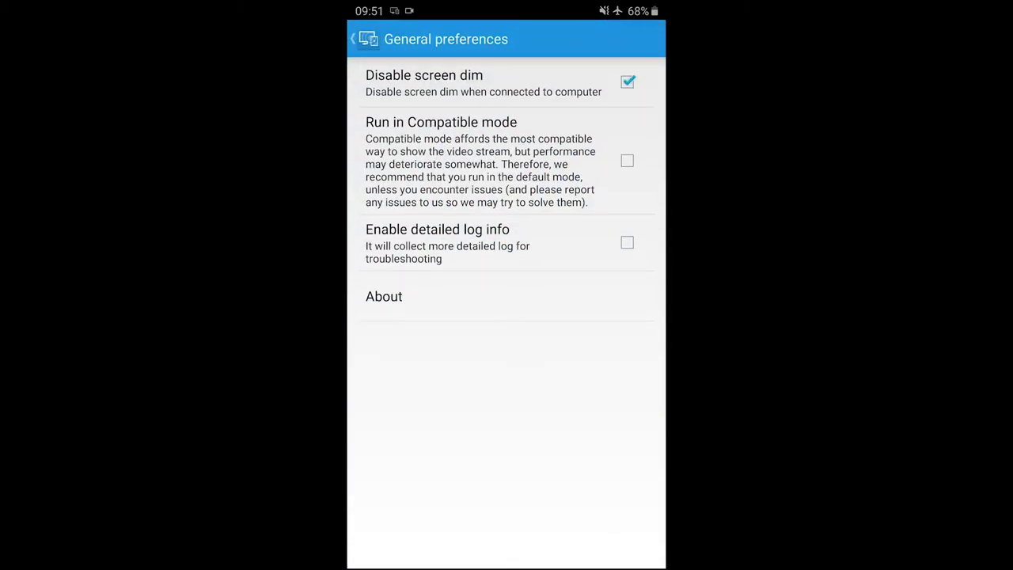
key(Escape)
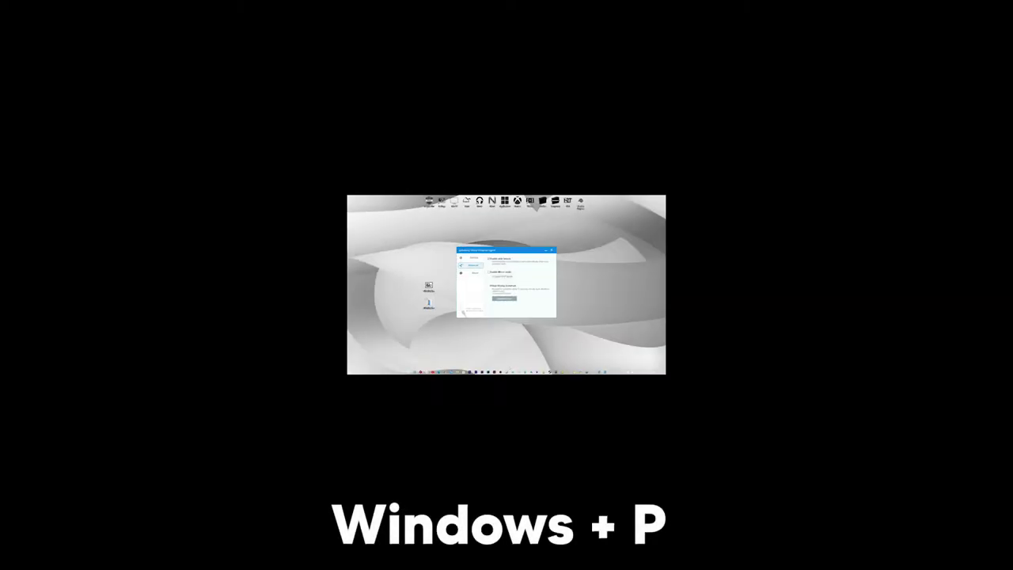
- Extend the desktop onto the phone and set its resolution to 1920 × 1080, keeping the changes
key(super+p)
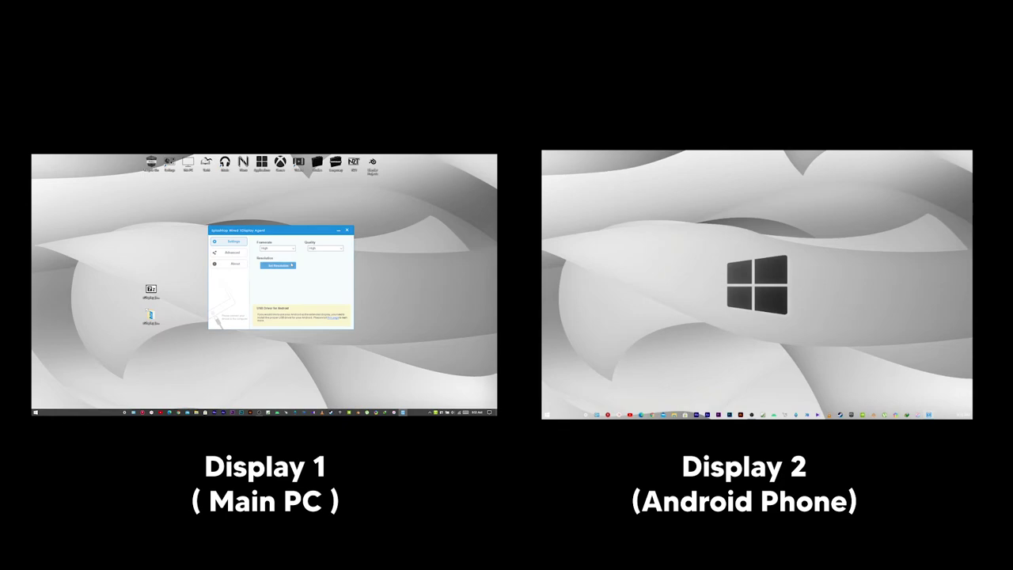
click(292, 265)
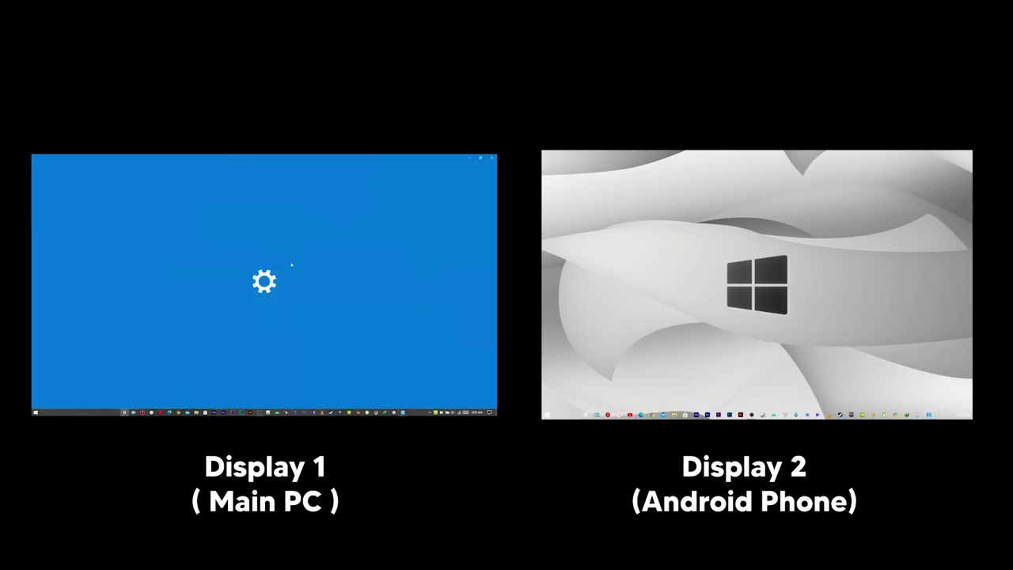
click(227, 229)
scroll(220, 317, down, 5)
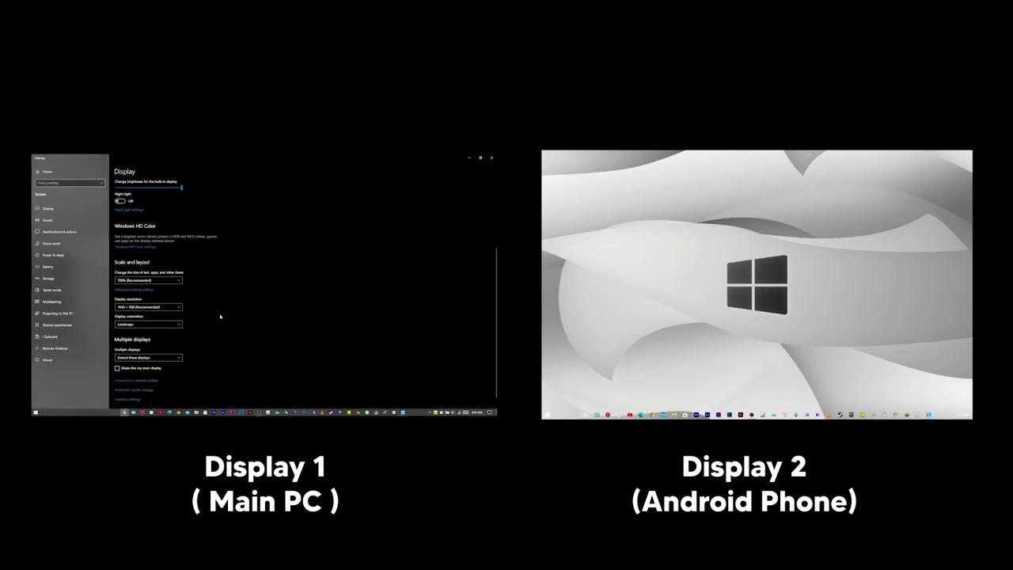
click(158, 307)
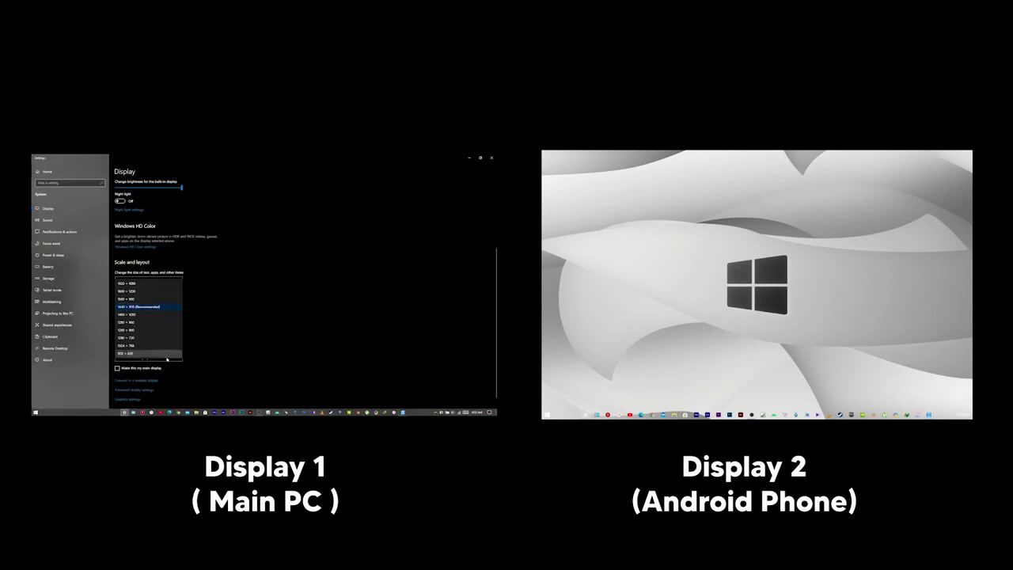
click(143, 284)
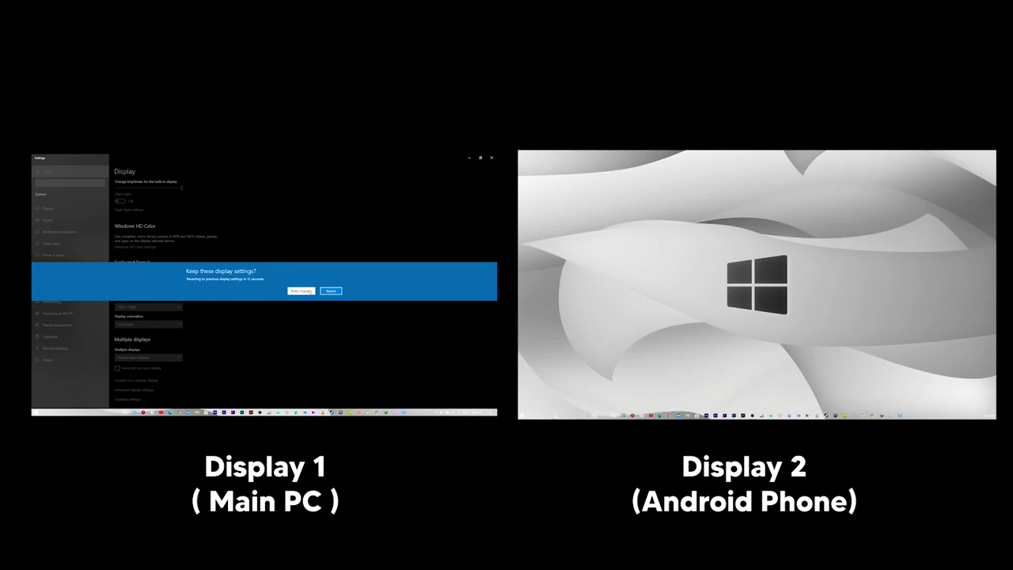
click(309, 290)
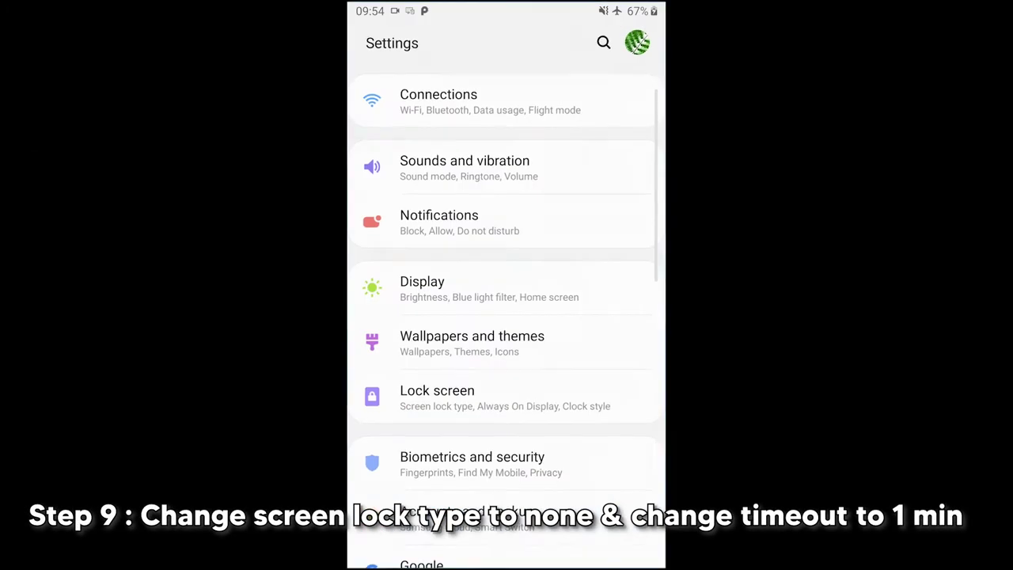
- Bring up the phone's Screen timeout choices from its lock screen settings
click(437, 395)
click(416, 98)
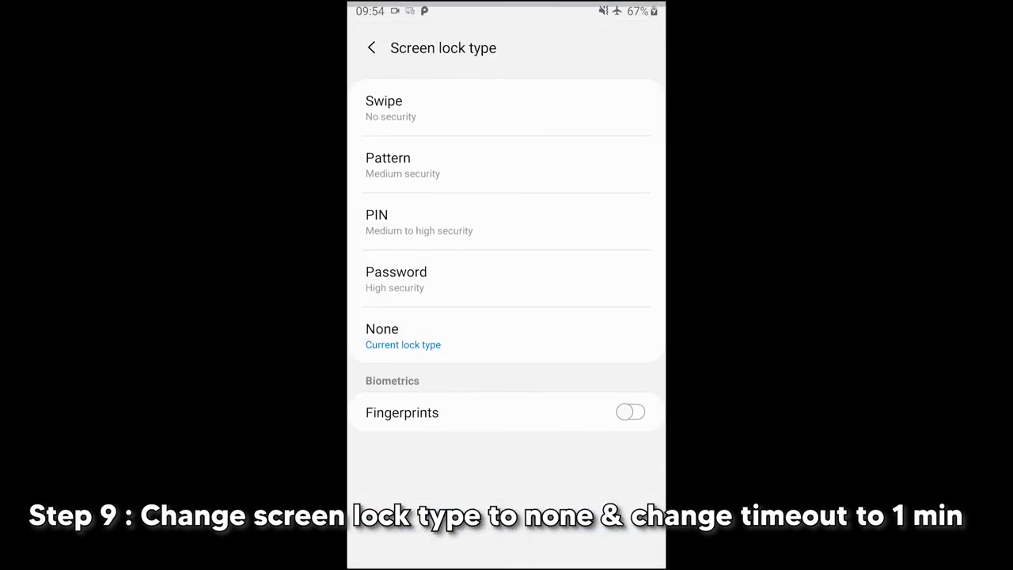
click(413, 431)
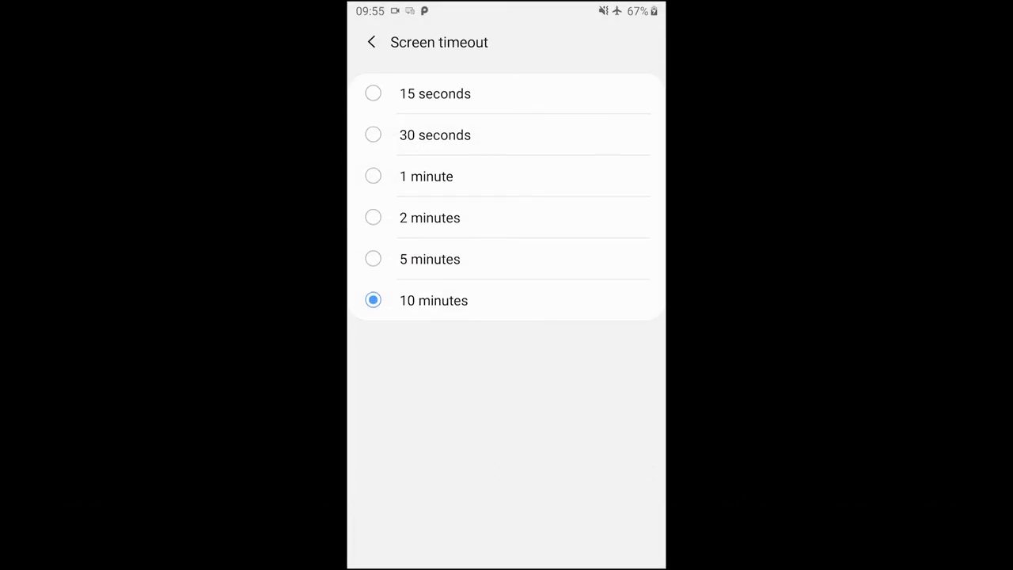
click(427, 176)
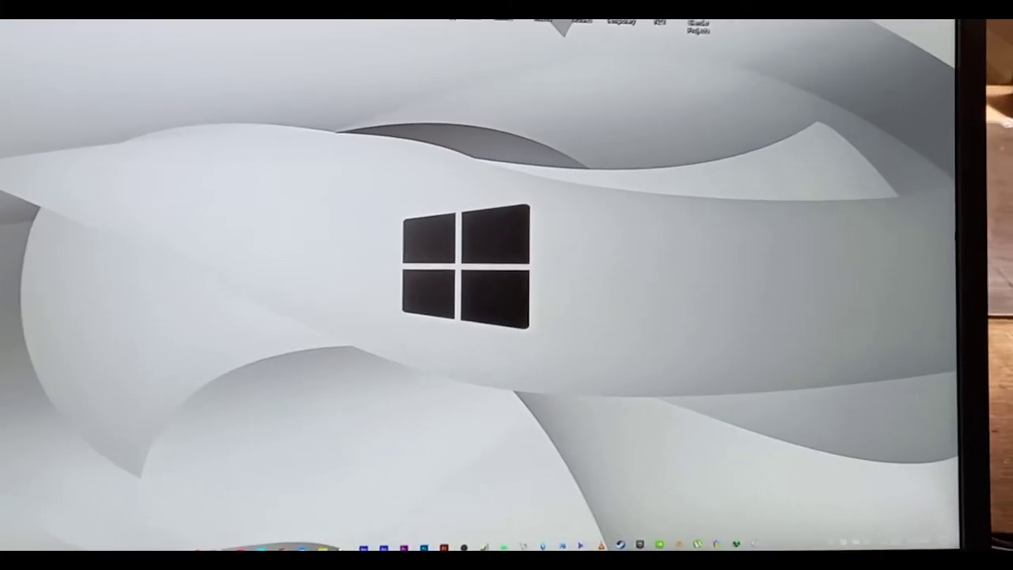